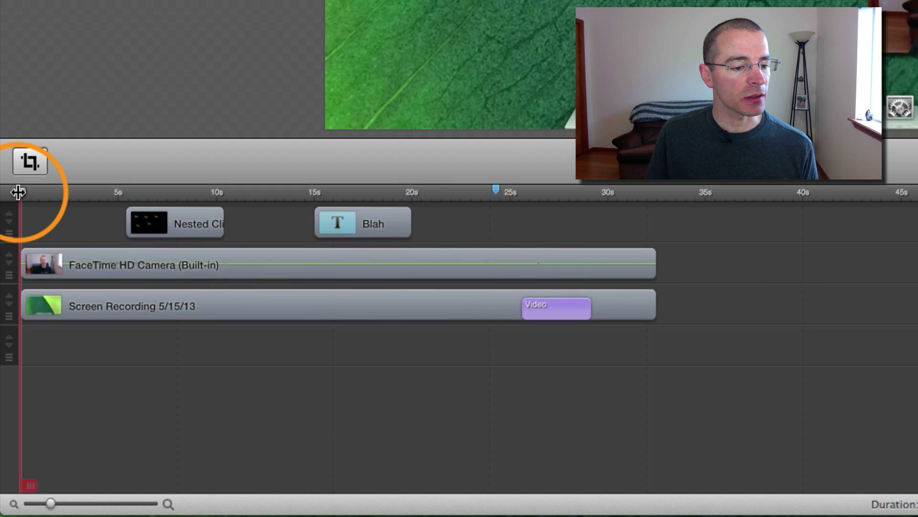
- Scrub the playhead along the timeline, stopping at the edges of the Blah clip and the purple Video action
drag(18, 192, 444, 183)
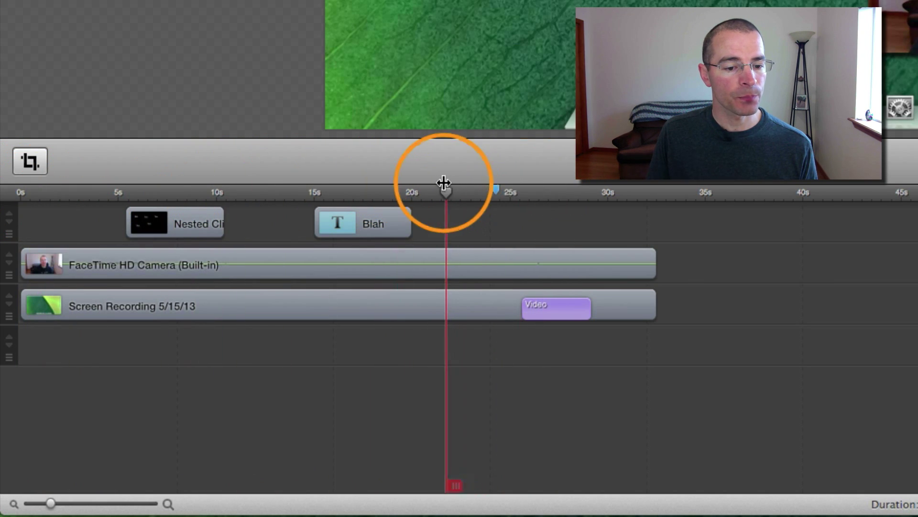
click(273, 192)
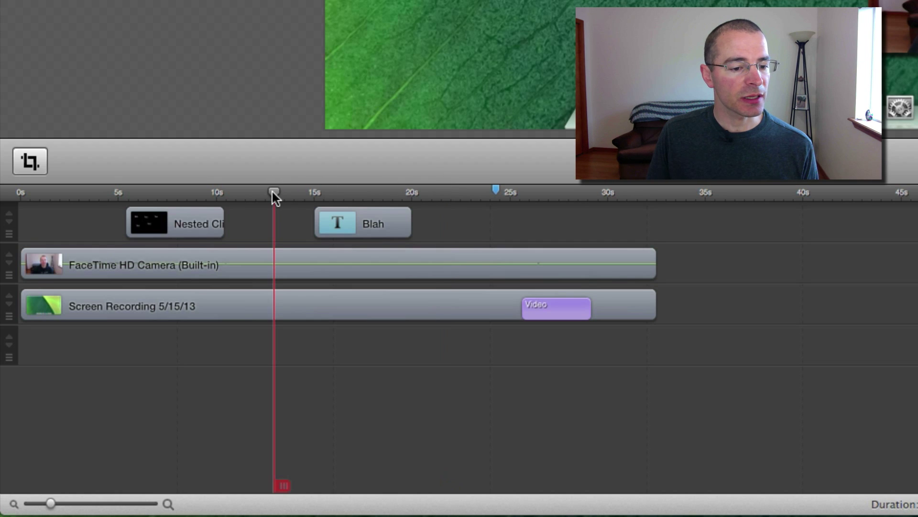
click(188, 193)
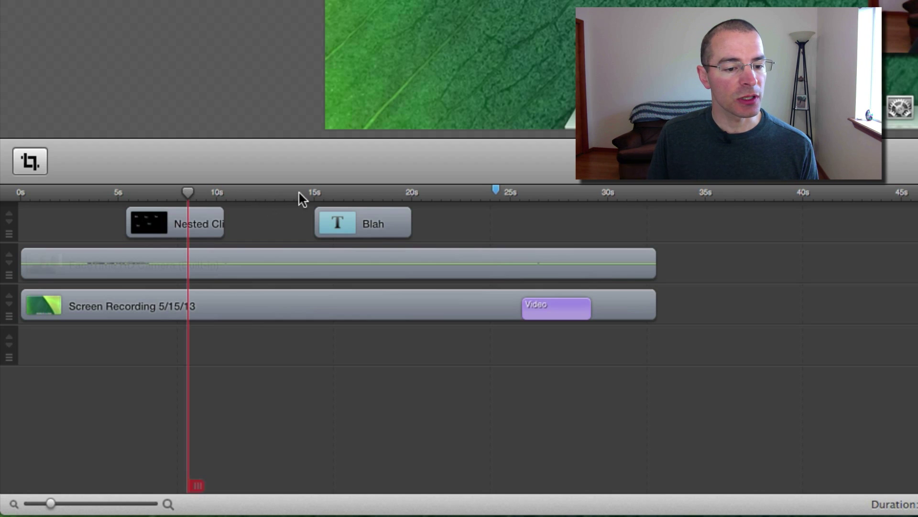
click(311, 188)
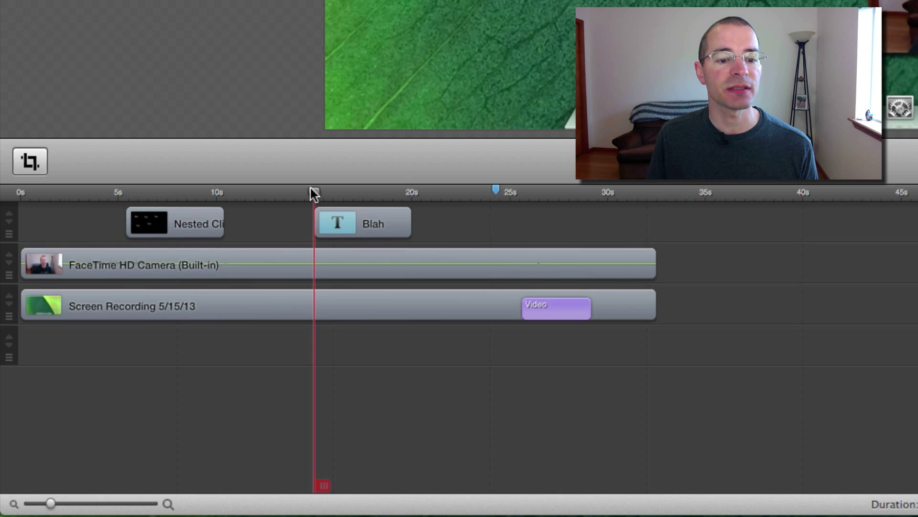
click(411, 192)
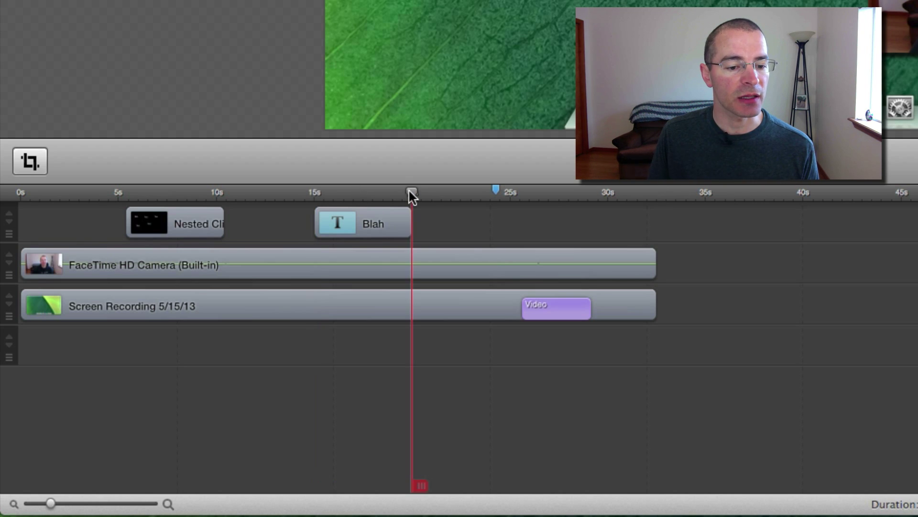
click(521, 191)
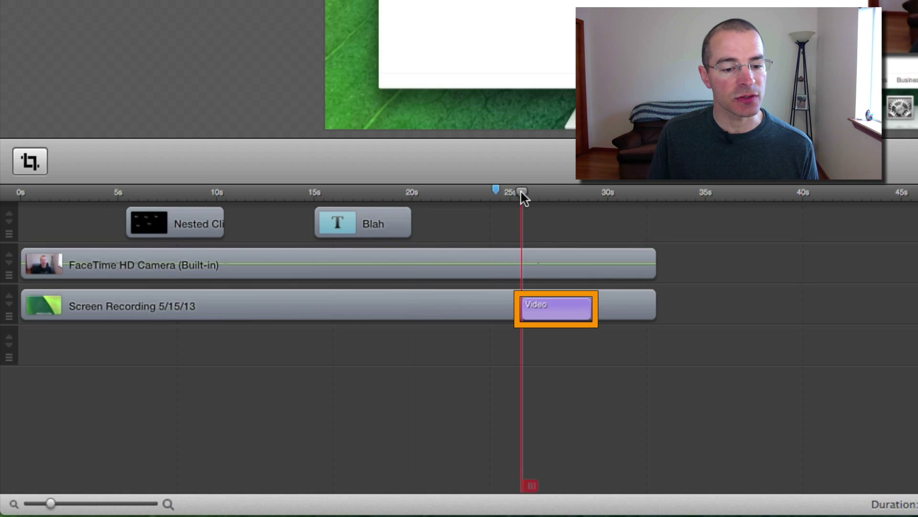
click(588, 193)
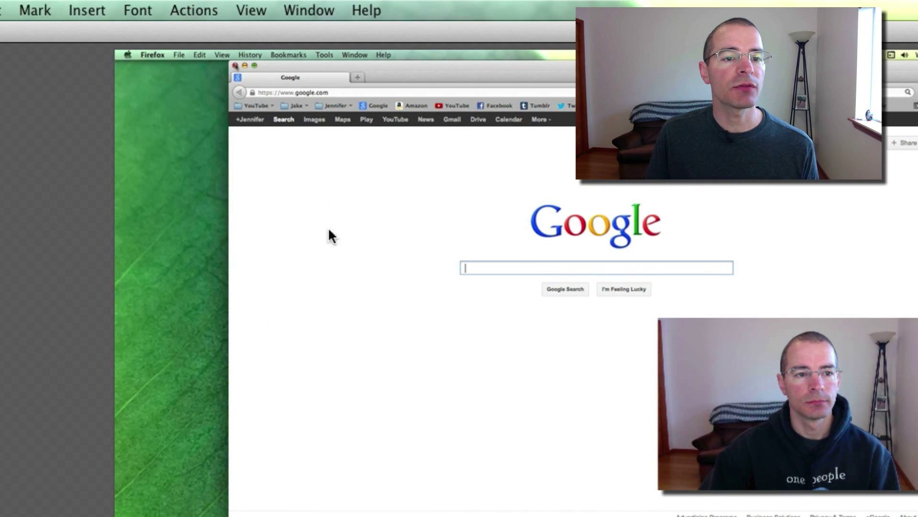
- Toggle the timeline's Snapping option and move the playhead to the start of the purple Video action
click(248, 10)
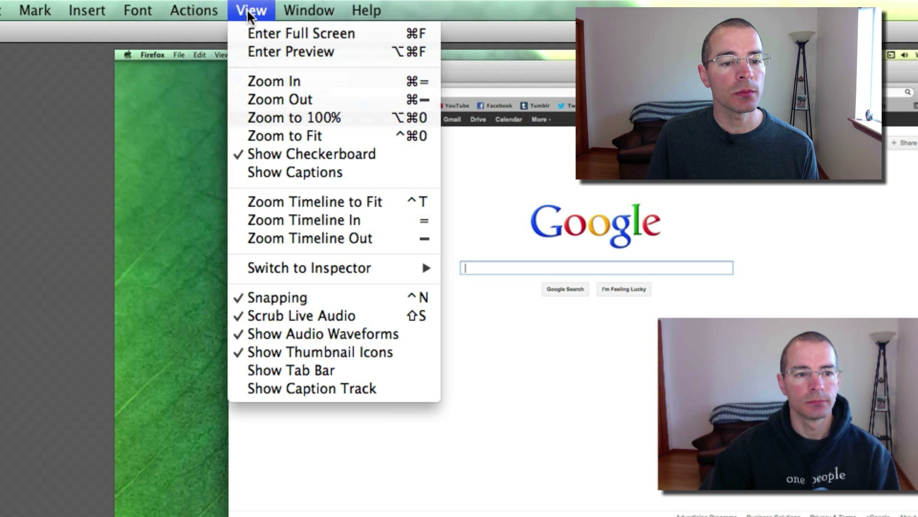
click(307, 298)
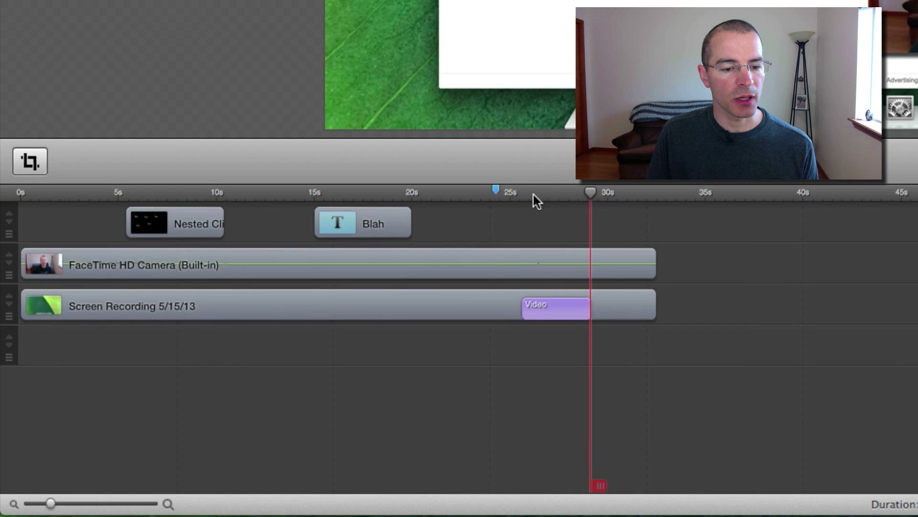
drag(533, 194, 520, 194)
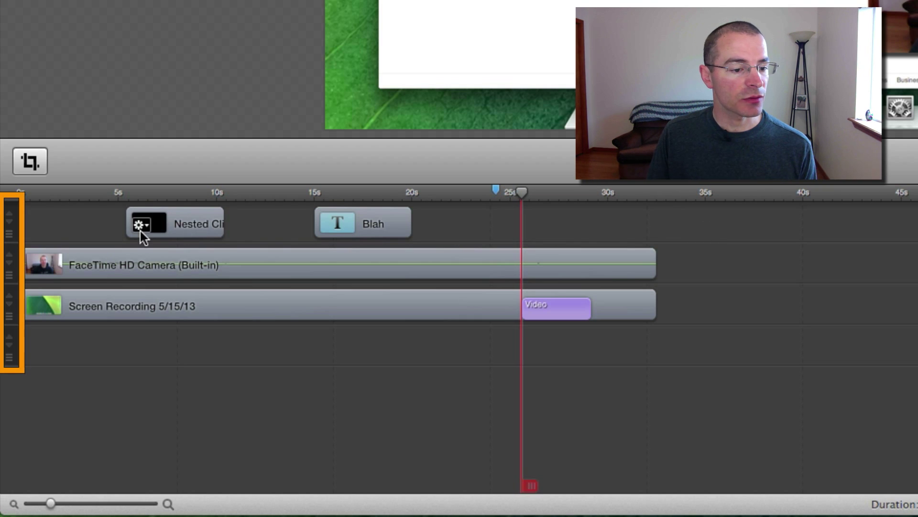
- Enlarge the top track by two height levels and shrink it back to its smallest height
click(16, 210)
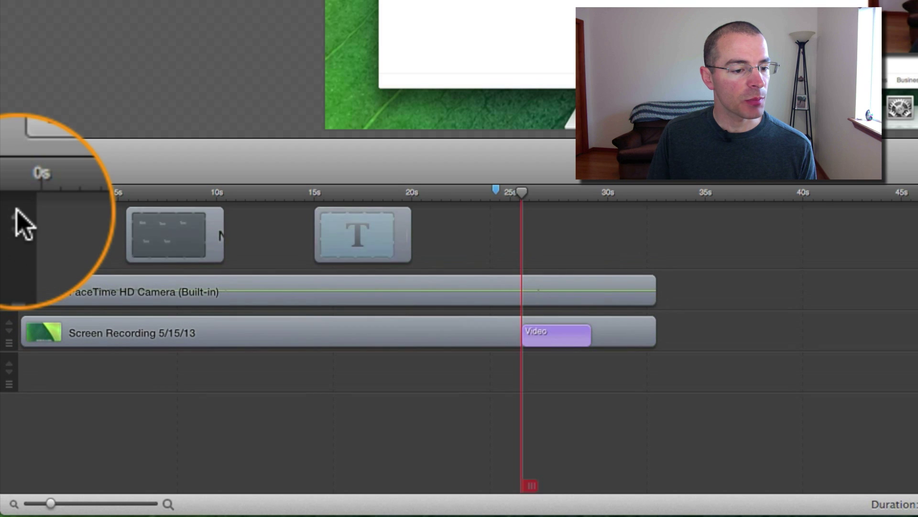
click(16, 209)
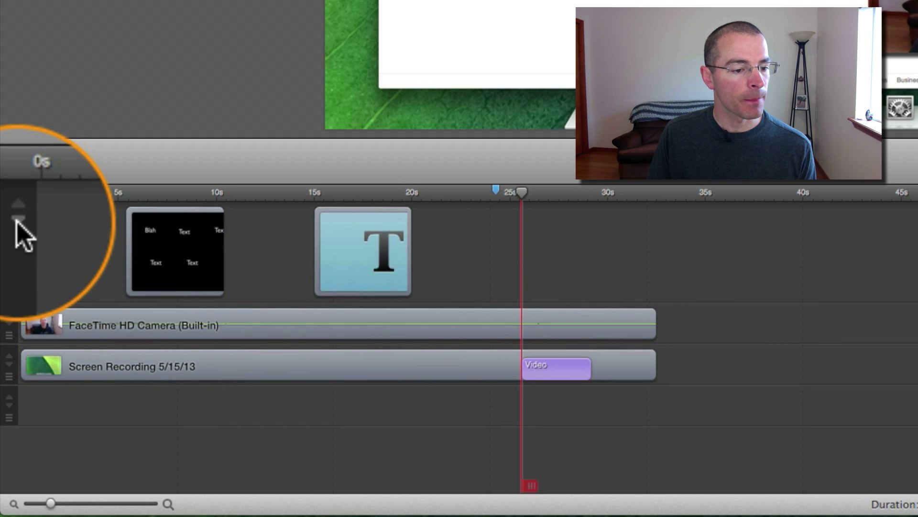
click(17, 219)
click(17, 219)
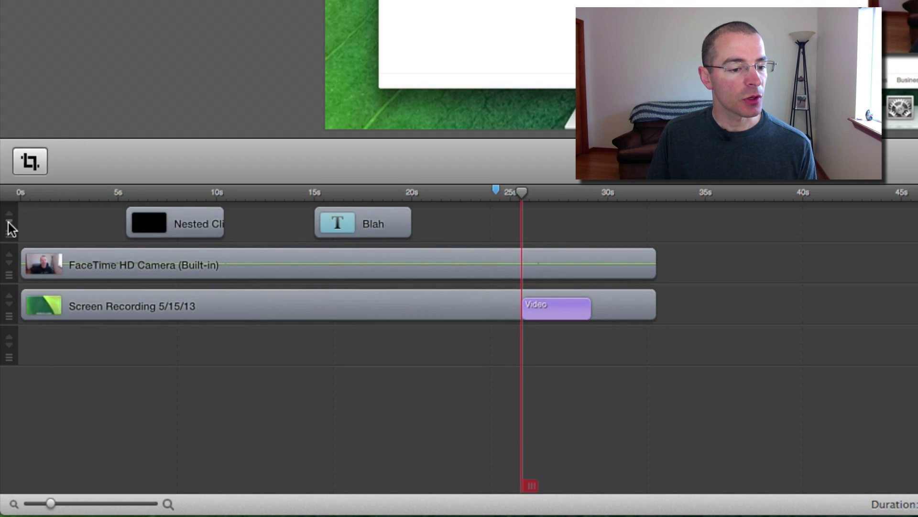
- Delete the top track holding the Nested Clip and Blah clips, and undo the deletion
click(9, 229)
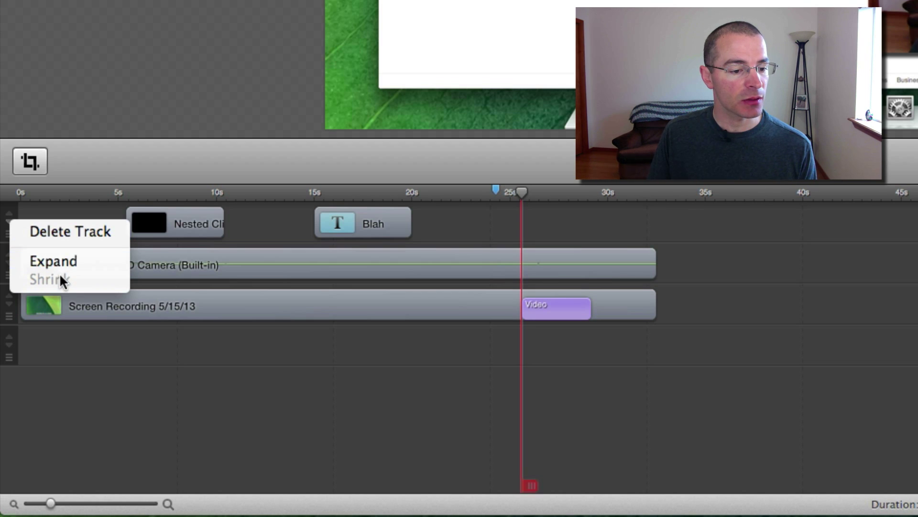
click(72, 231)
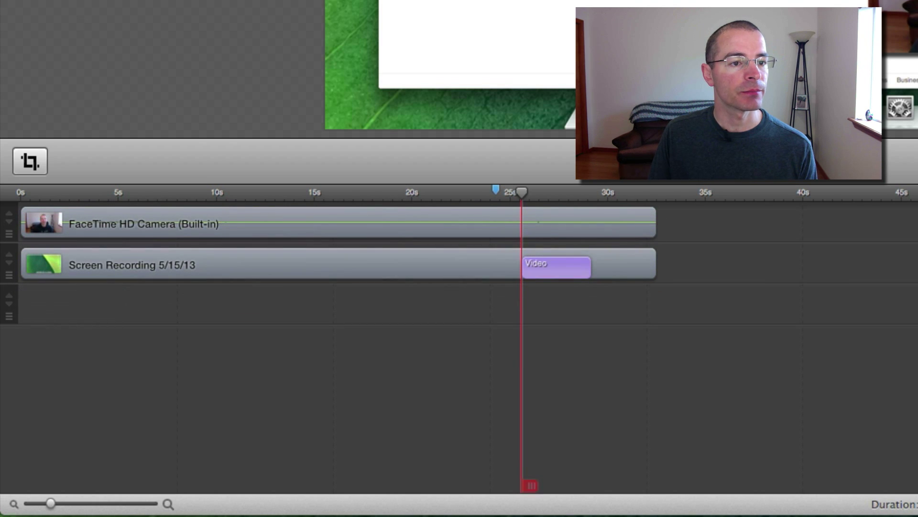
click(199, 0)
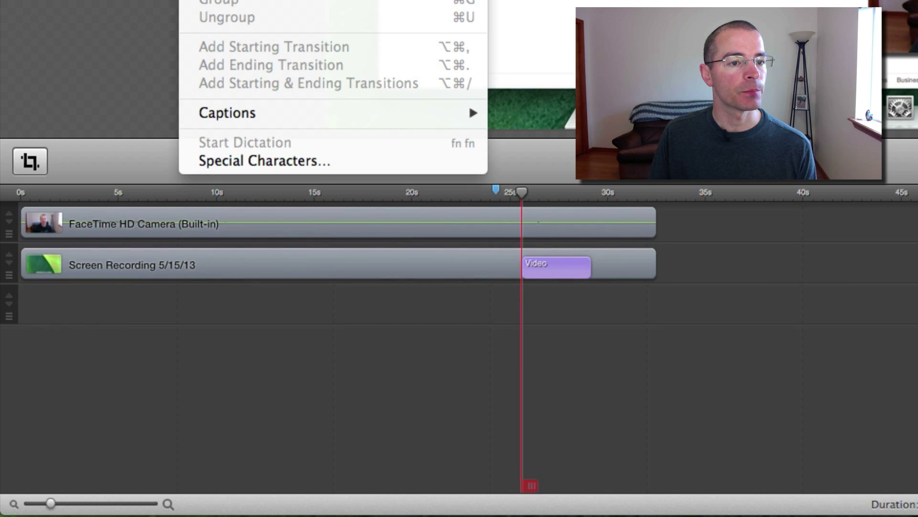
click(216, 0)
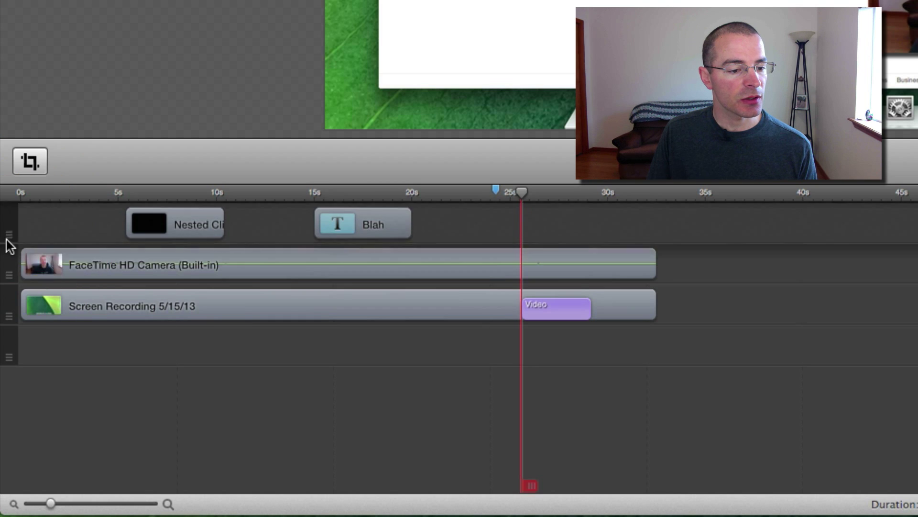
- Try resizing the top track's height from its lower edge
mouse_move(6, 242)
mouse_down()
mouse_move(16, 318)
mouse_move(19, 234)
mouse_up()
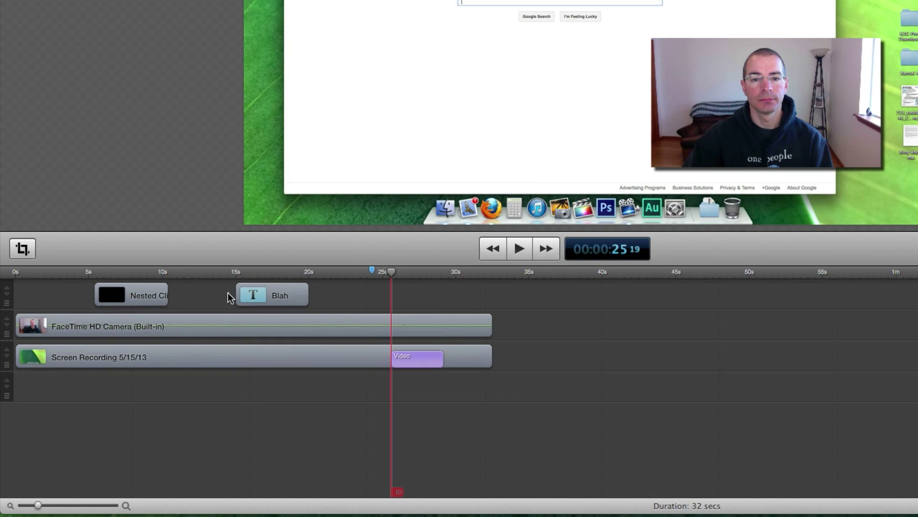
- Place the playhead at about 18 s and move the Blah clip onto a track between the FaceTime camera and screen recording clips
click(280, 271)
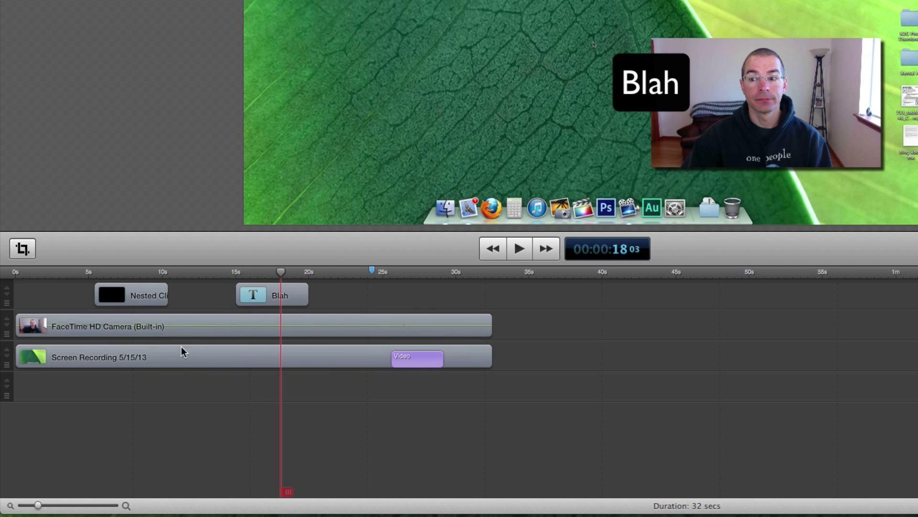
drag(4, 368, 4, 409)
mouse_move(290, 295)
drag(291, 295, 288, 357)
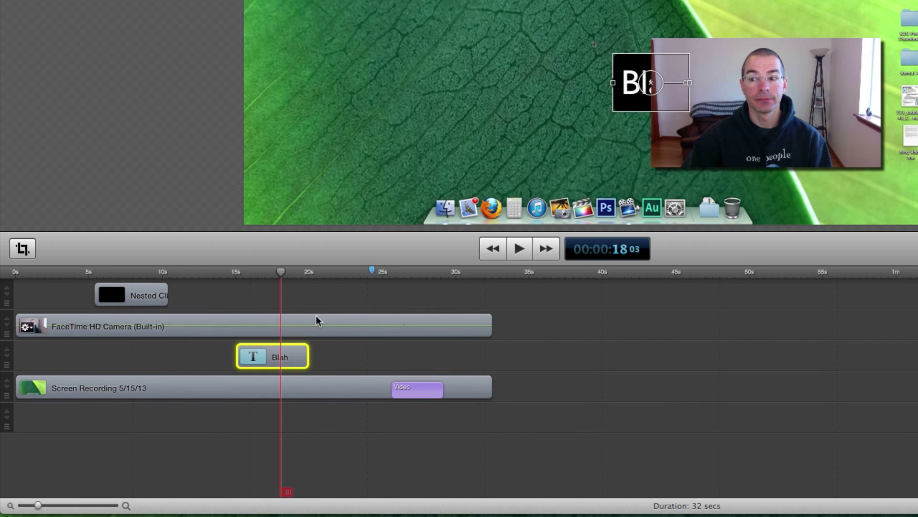
click(730, 351)
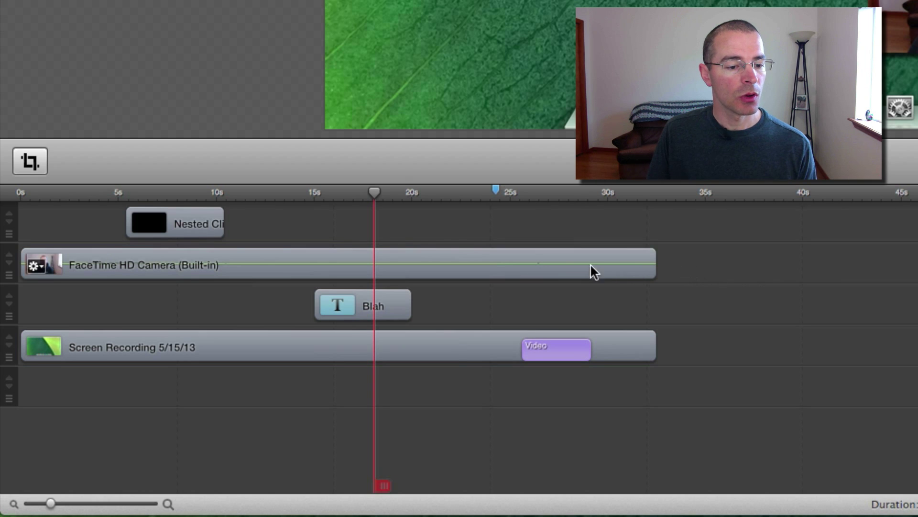
- Review the available actions for the Blah text clip, dismiss them without choosing one, and deselect the clip
mouse_move(381, 296)
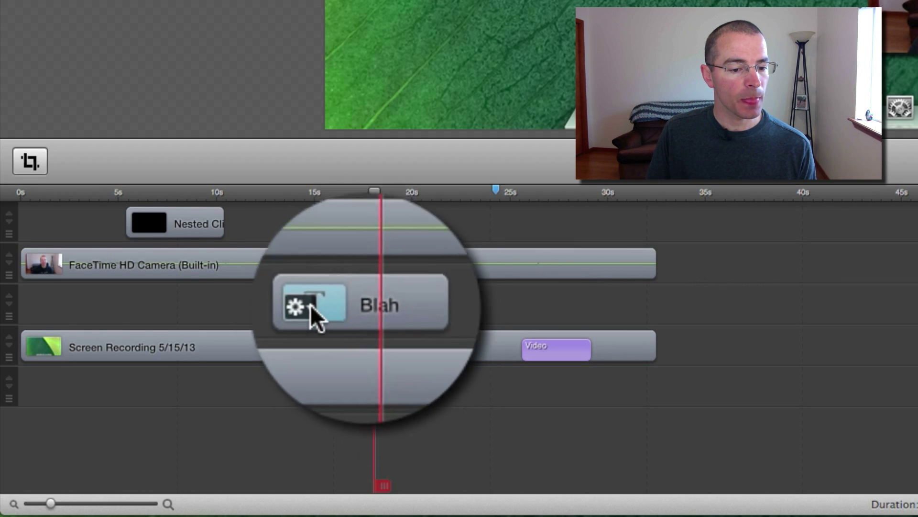
click(335, 307)
mouse_move(474, 499)
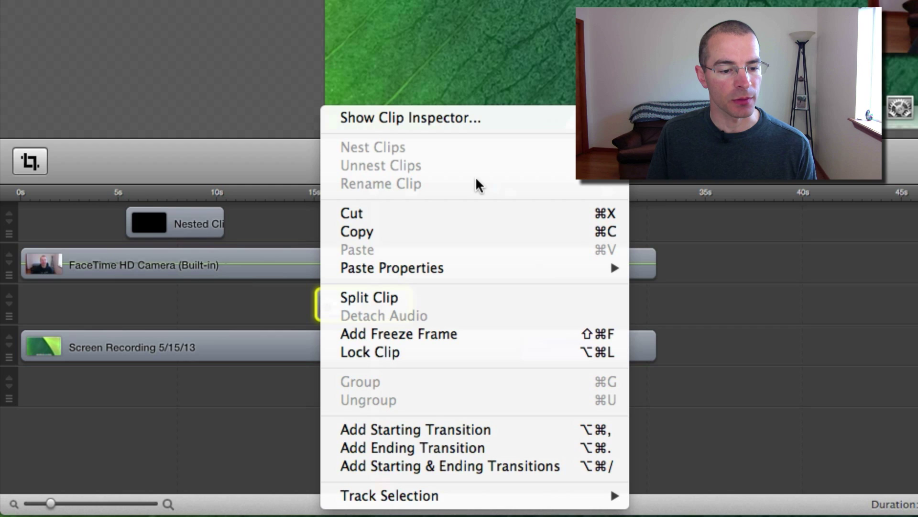
click(764, 354)
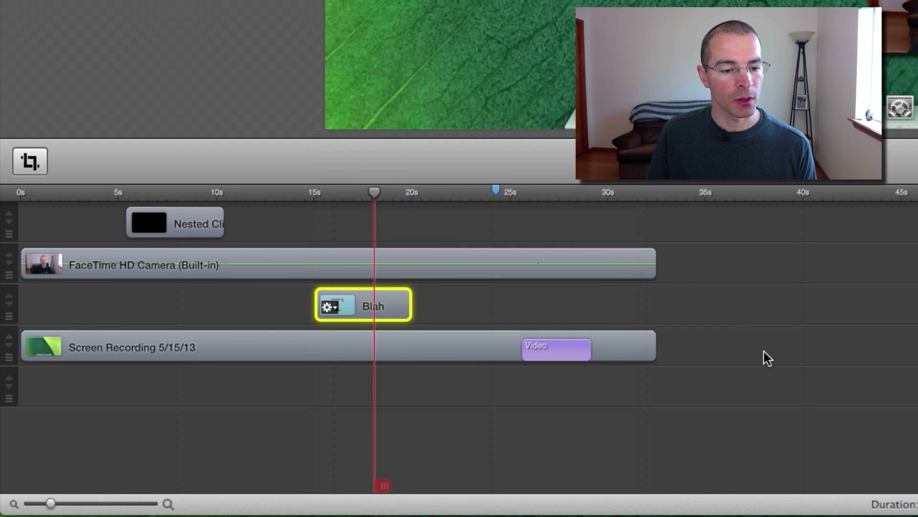
click(764, 354)
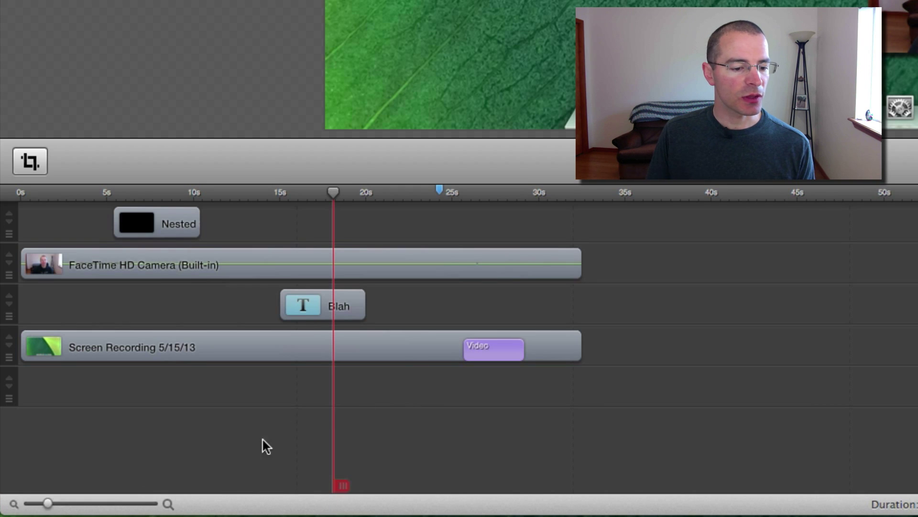
- Zoom the timeline in closely around the Blah clip and back out to its widest time scale
click(168, 503)
click(168, 503)
click(169, 504)
click(168, 503)
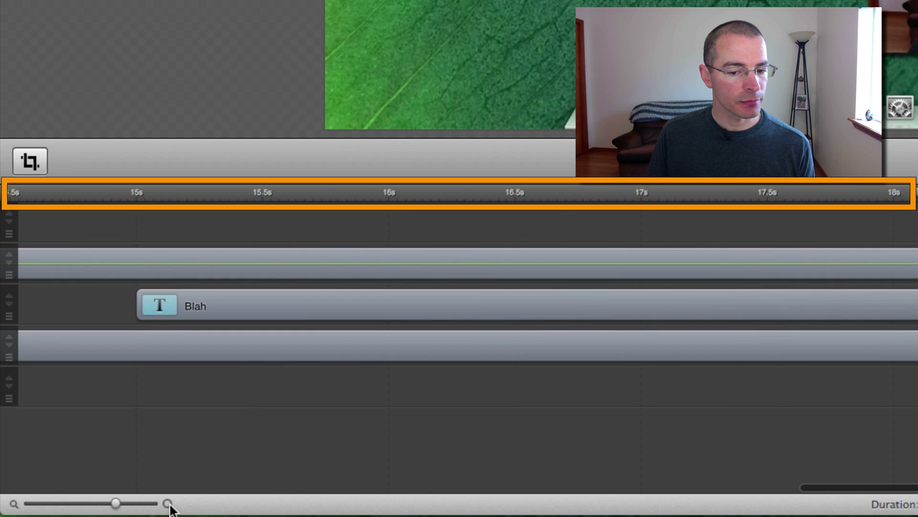
click(13, 503)
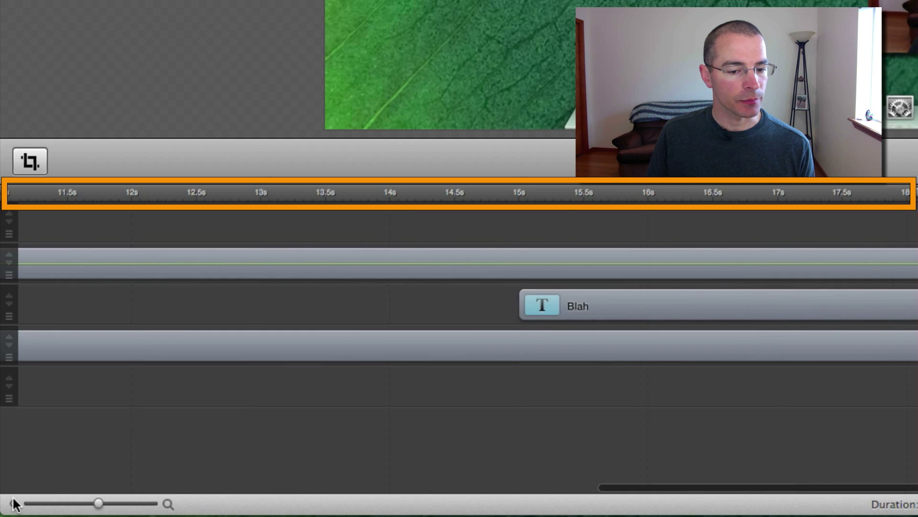
click(13, 503)
click(13, 503)
click(13, 503)
click(13, 503)
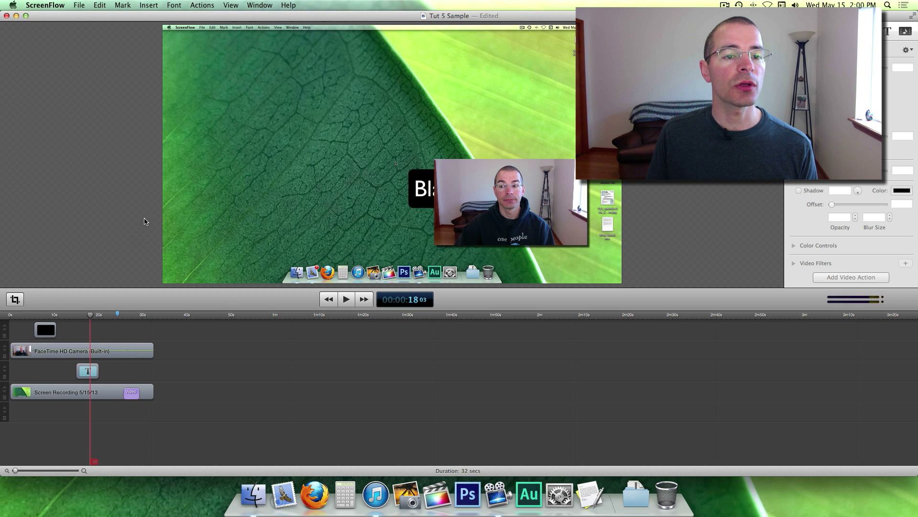
- Zoom the timeline to fit the whole project
click(232, 5)
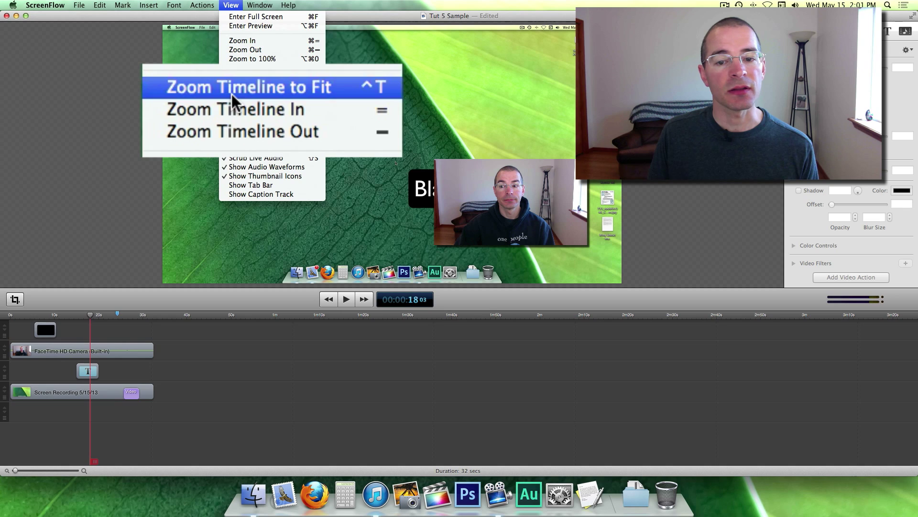
click(248, 98)
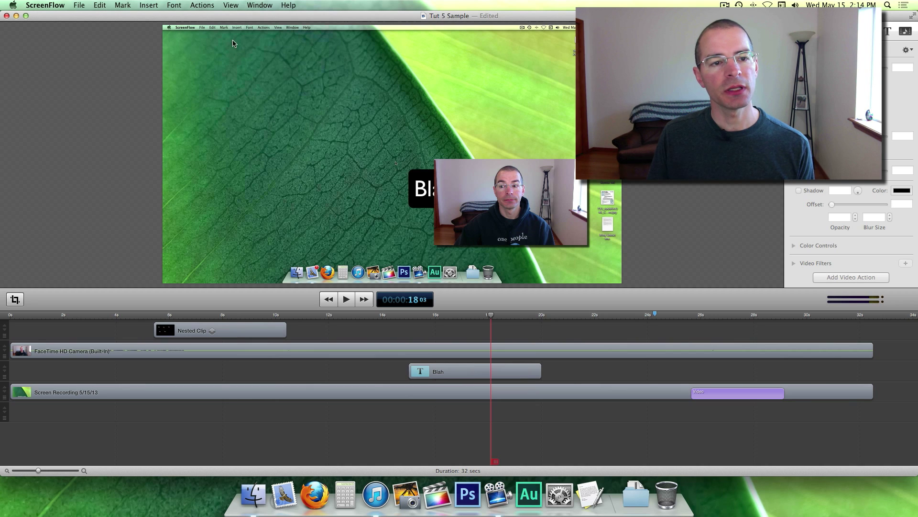
- Show the timeline's tab bar with its Default tab, and hide the bar again
click(232, 4)
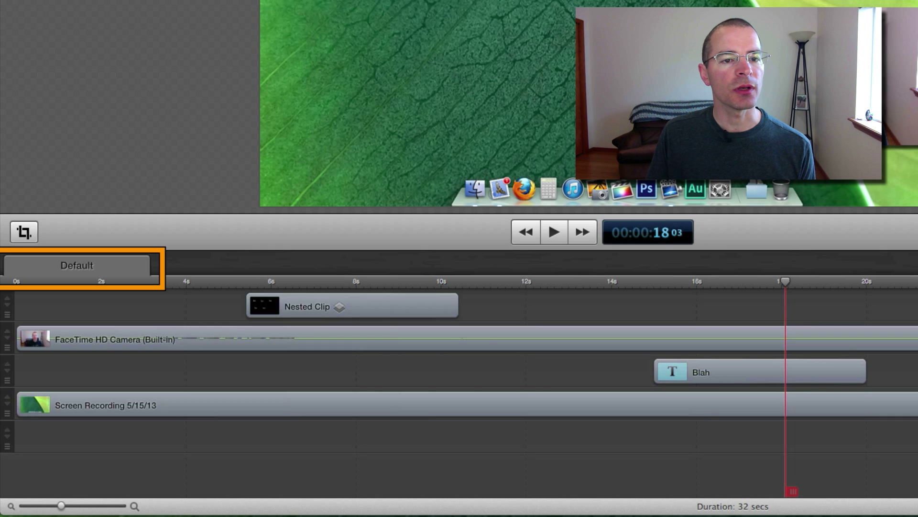
click(368, 0)
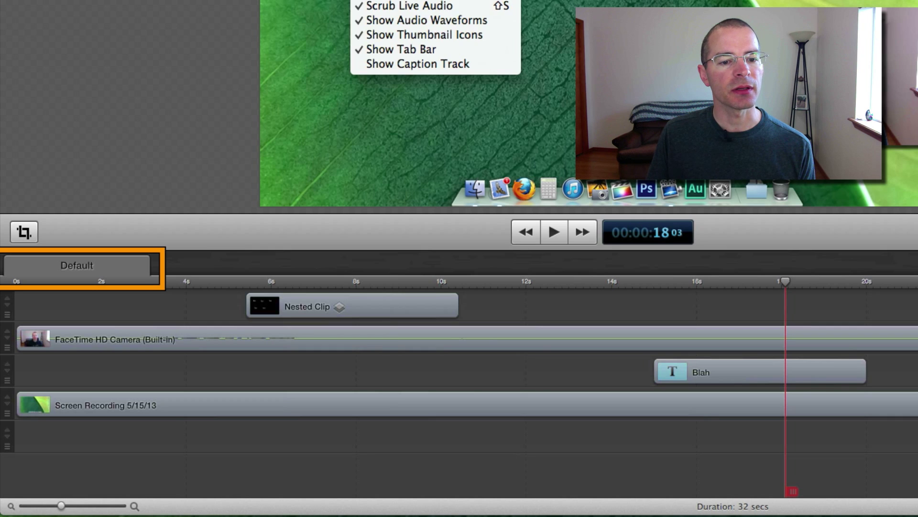
click(406, 50)
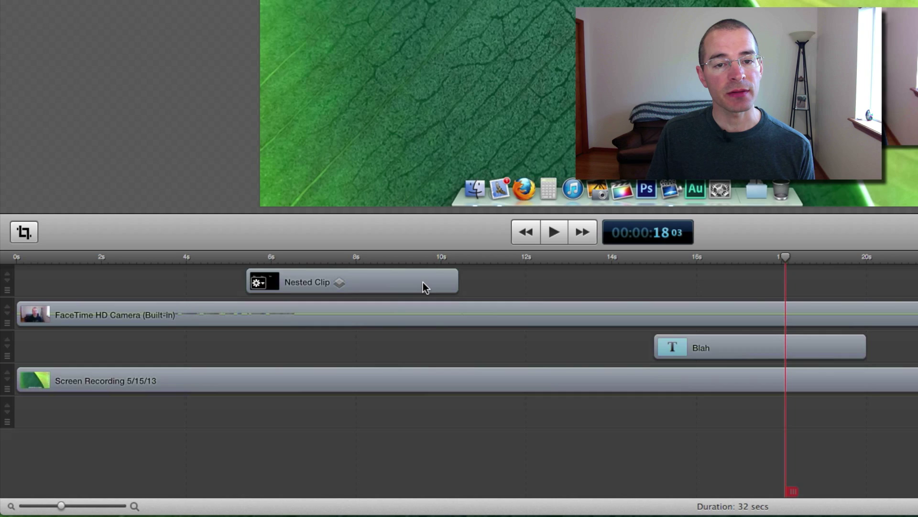
- Open the Nested Clip in its own timeline tab to inspect its text clips, and close that tab
double_click(423, 282)
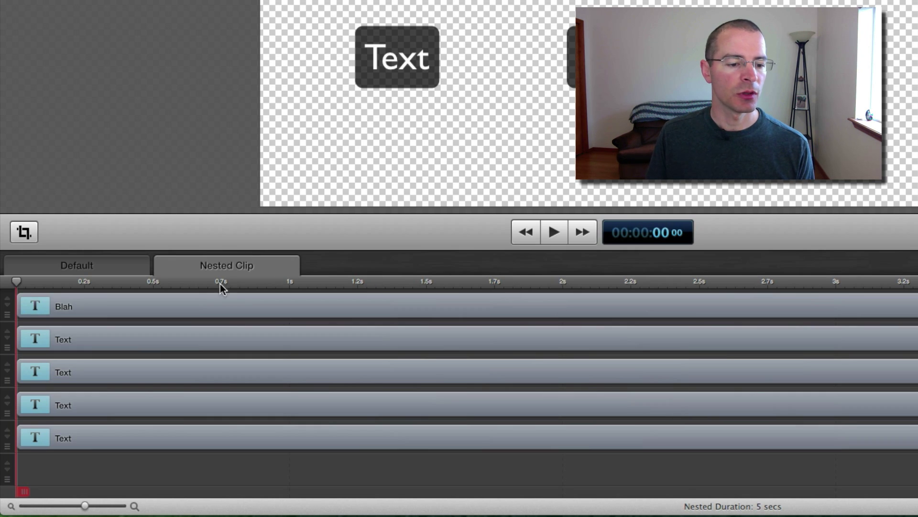
click(161, 266)
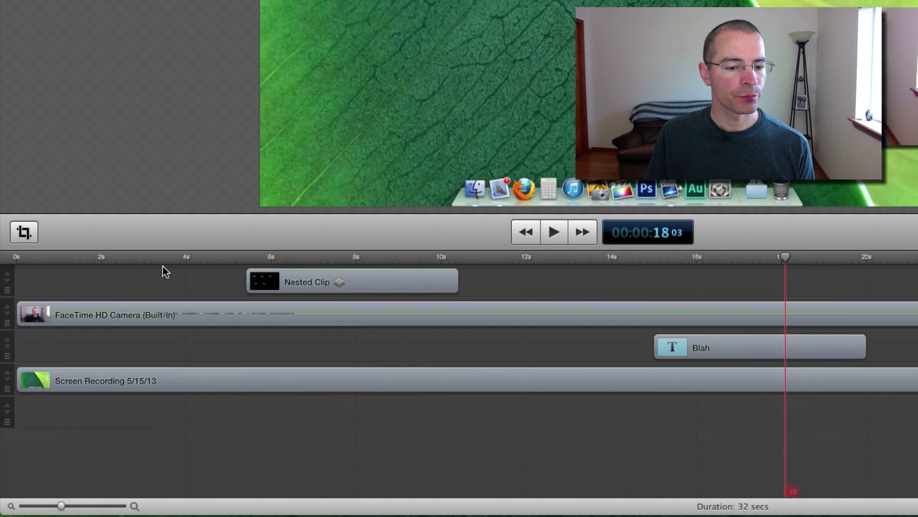
- Unnest the Nested Clip on the top track into its separate text clips
click(383, 281)
right_click(384, 281)
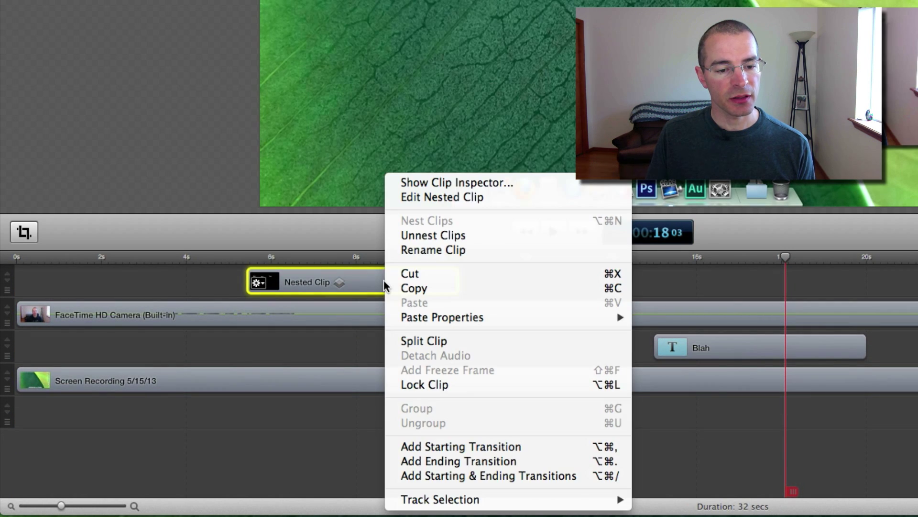
click(397, 235)
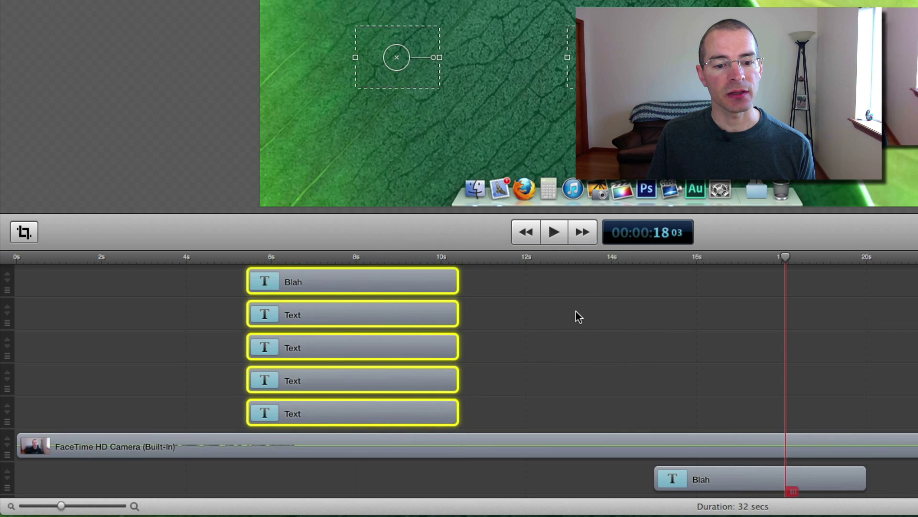
scroll(576, 313, down, 2)
scroll(633, 369, up, 2)
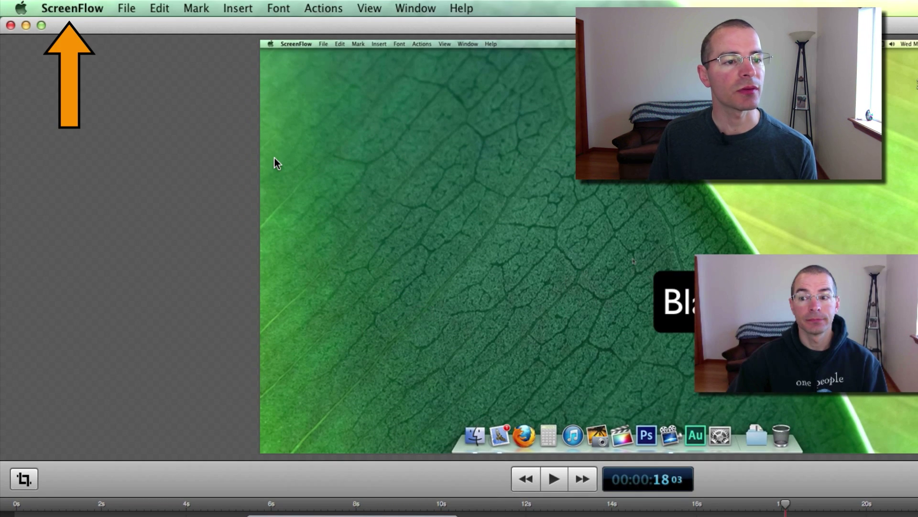
- Open the Timeline preferences and switch the SMPTE timecode display on and back off
click(90, 9)
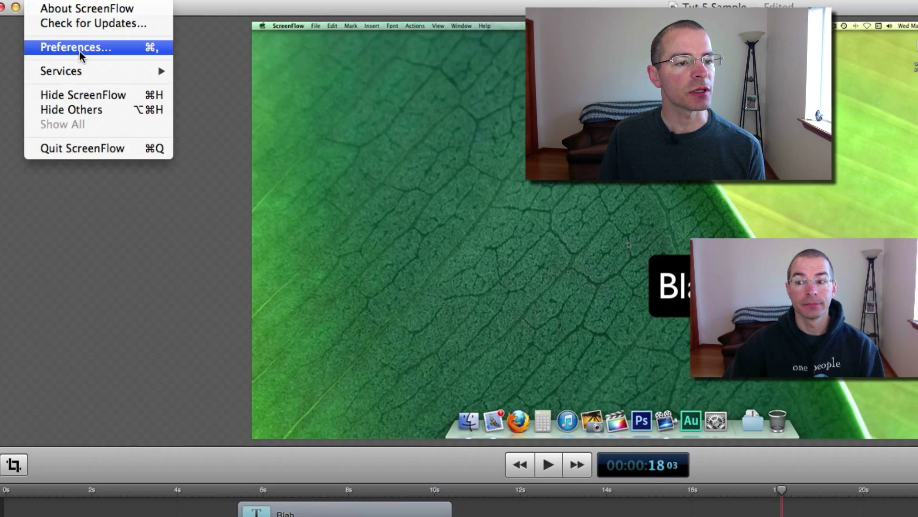
click(85, 65)
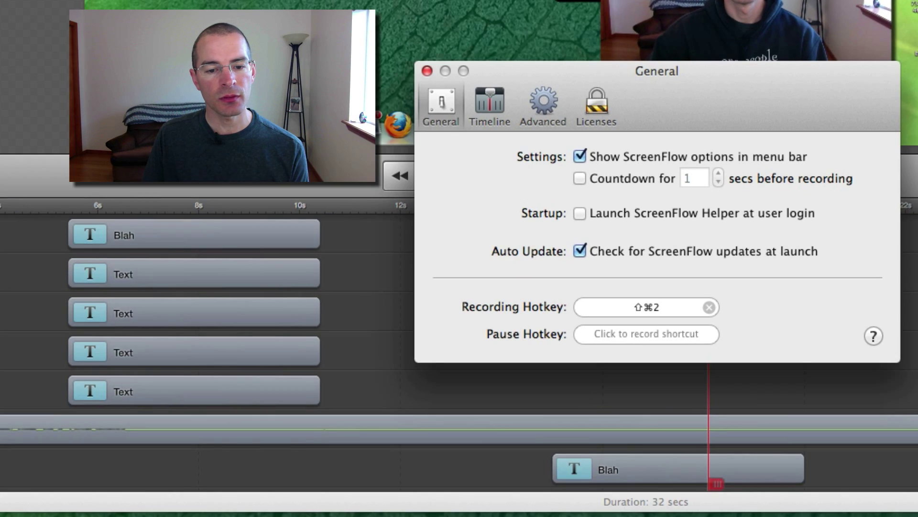
click(490, 102)
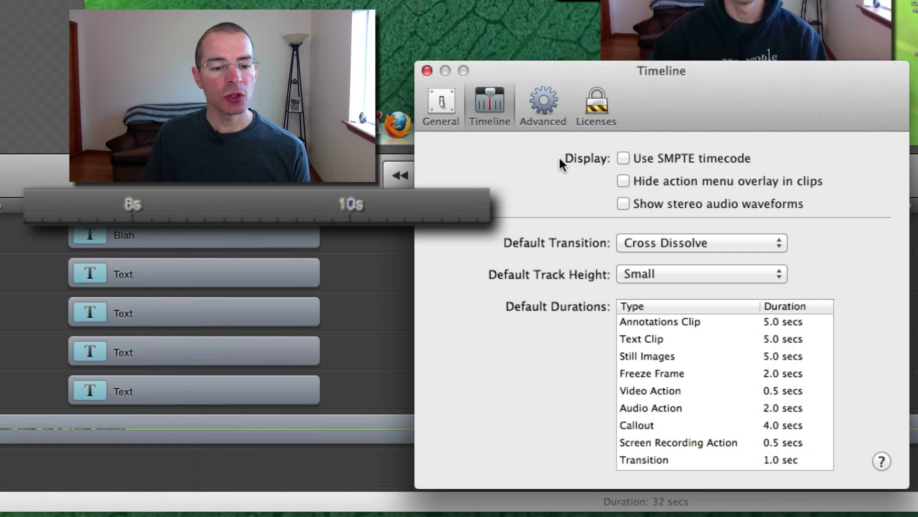
click(622, 157)
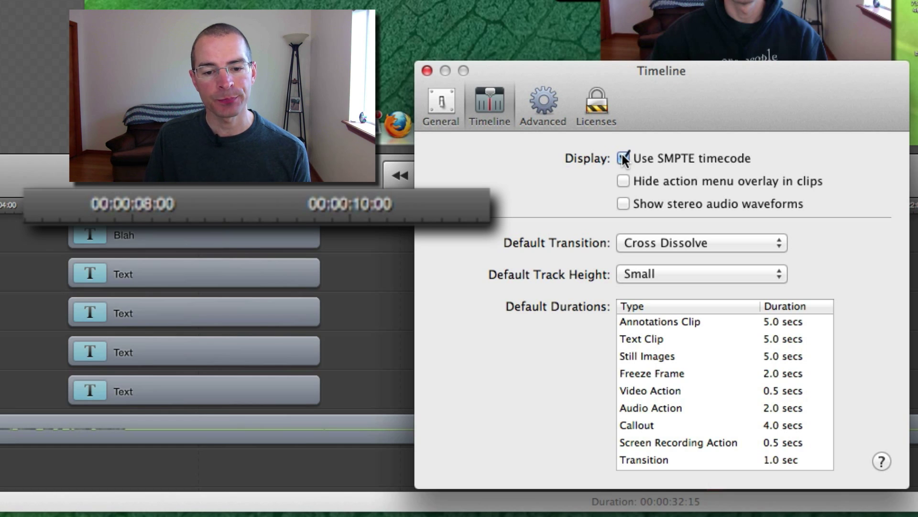
click(623, 158)
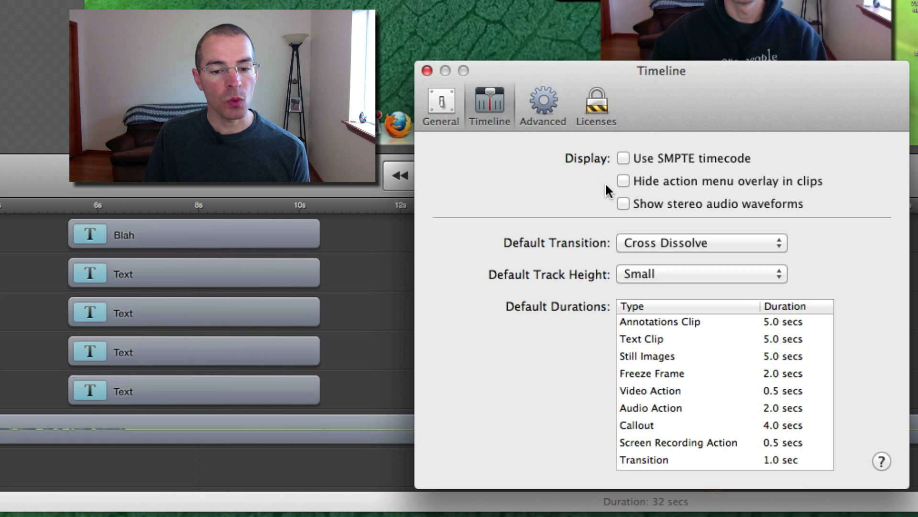
- Switch the option hiding the action menu overlay in clips on and off, and do the same with stereo audio waveforms
mouse_move(210, 248)
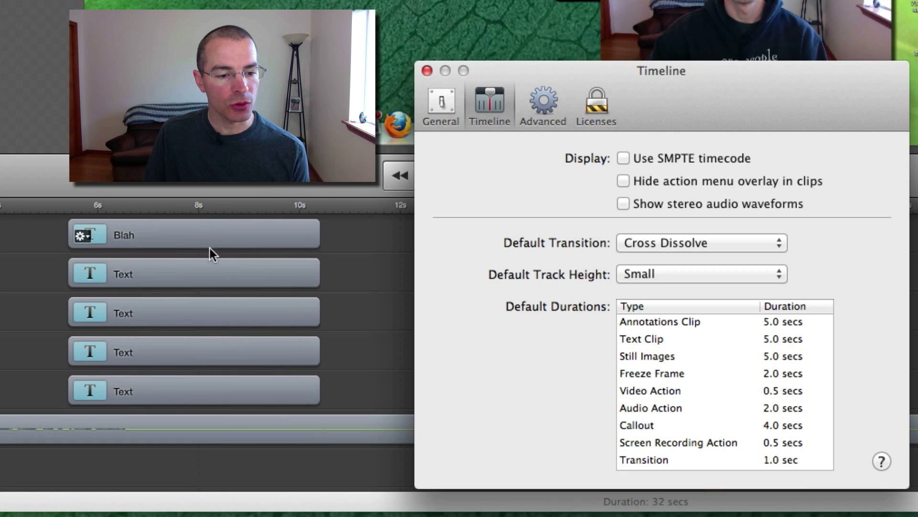
mouse_move(209, 305)
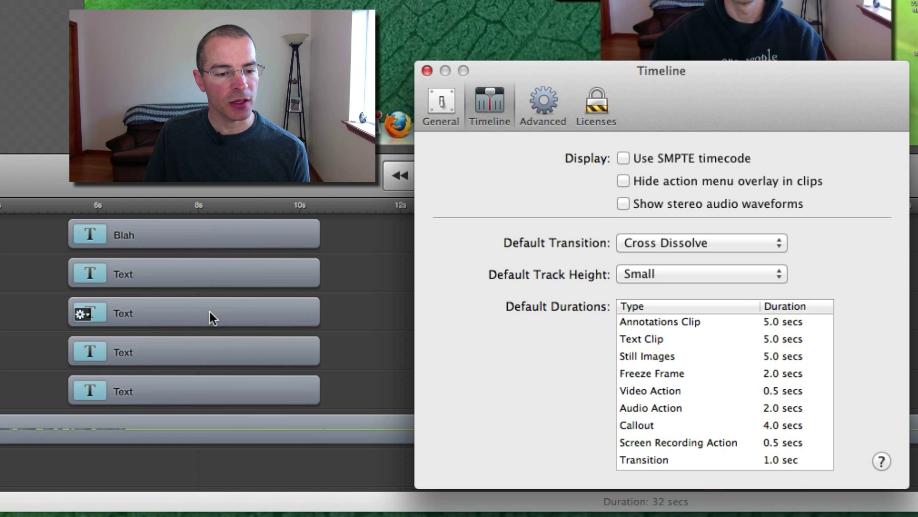
mouse_move(210, 349)
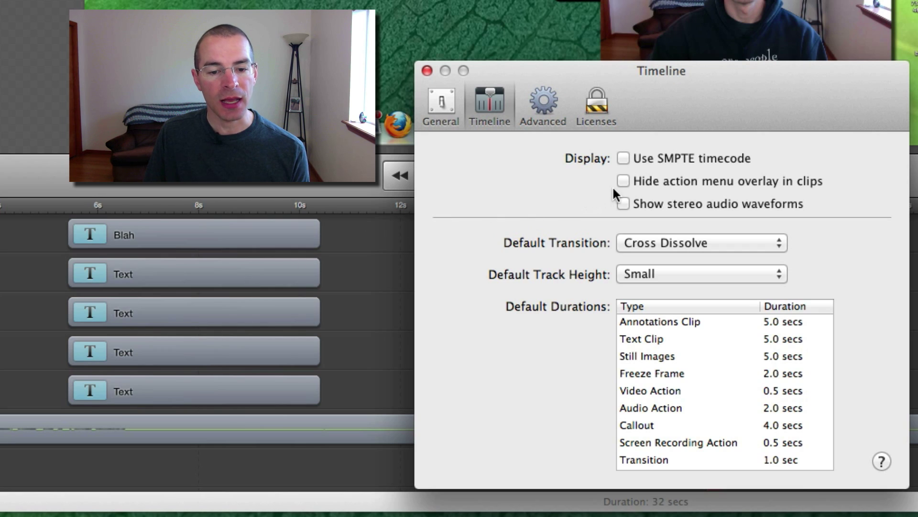
click(626, 182)
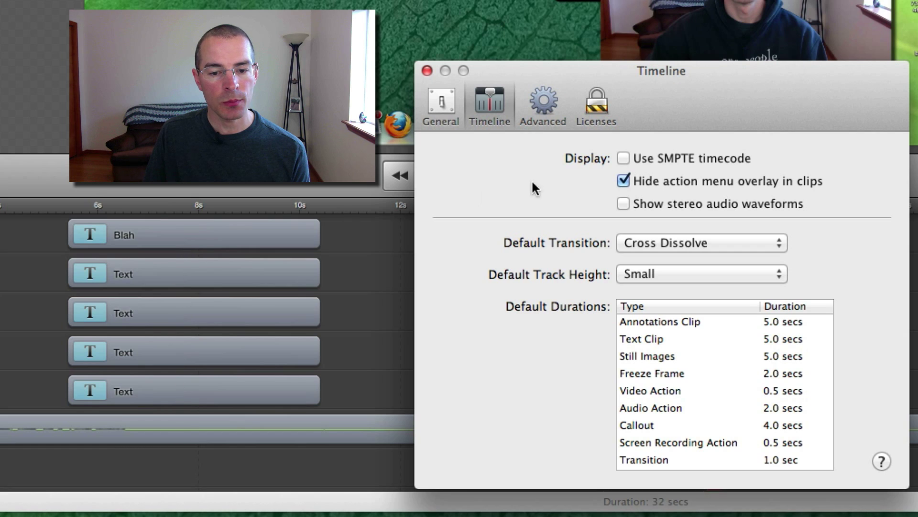
click(622, 180)
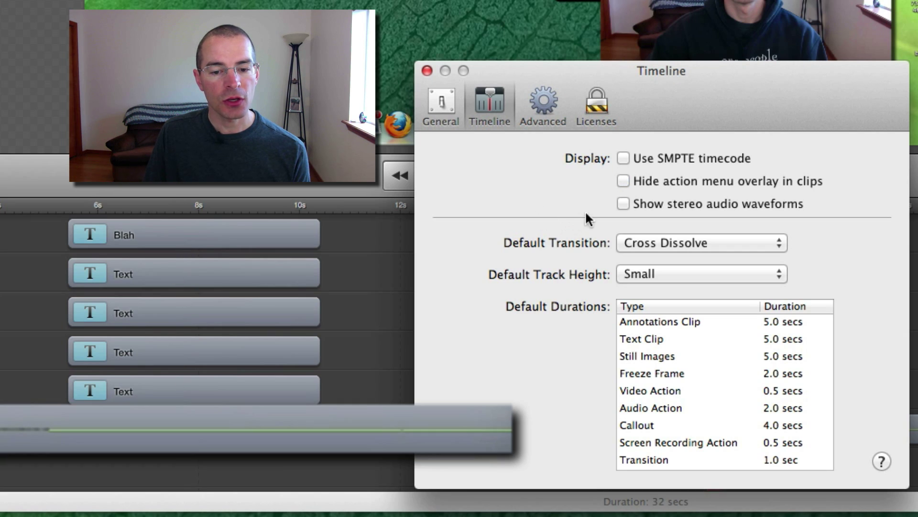
click(625, 203)
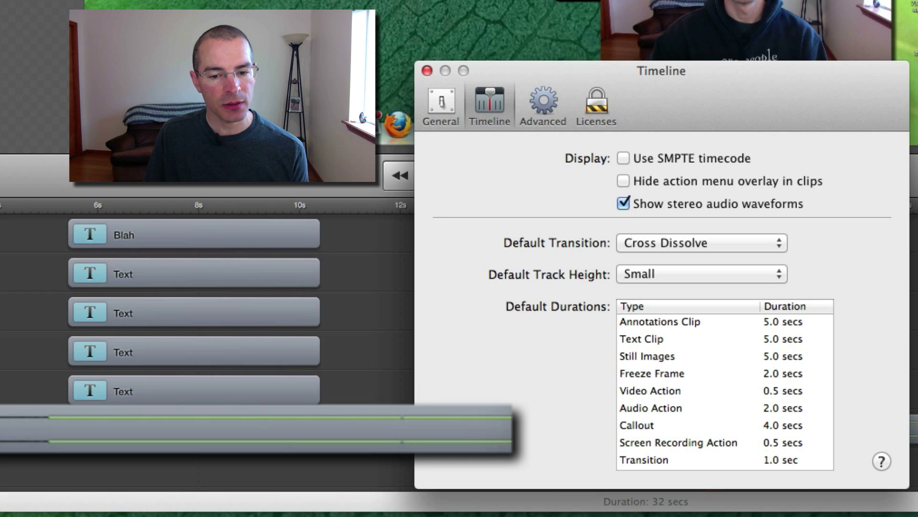
click(630, 196)
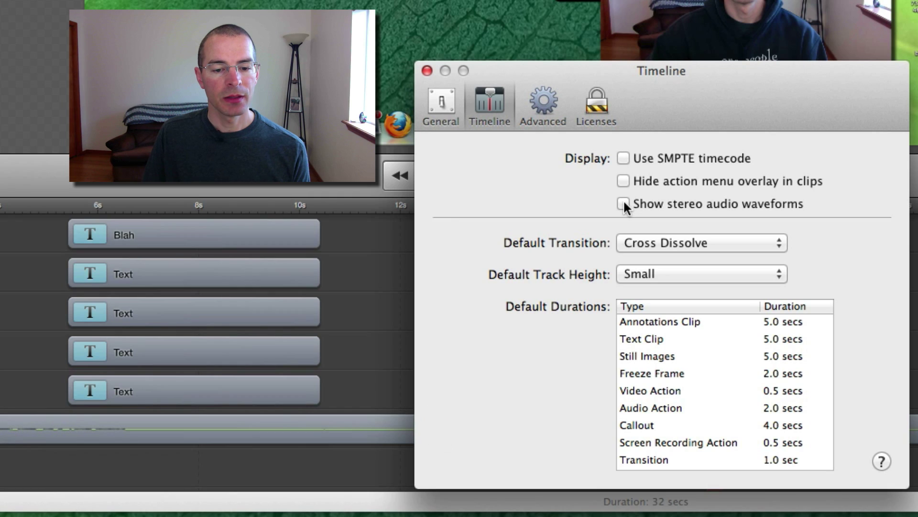
- Review the available choices for the default transition and the default track height, keeping Cross Dissolve and Small
click(663, 243)
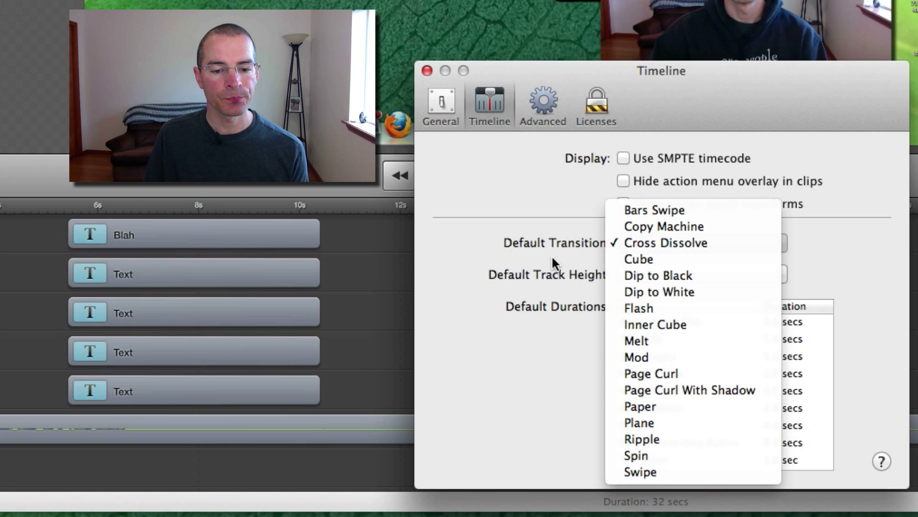
click(552, 255)
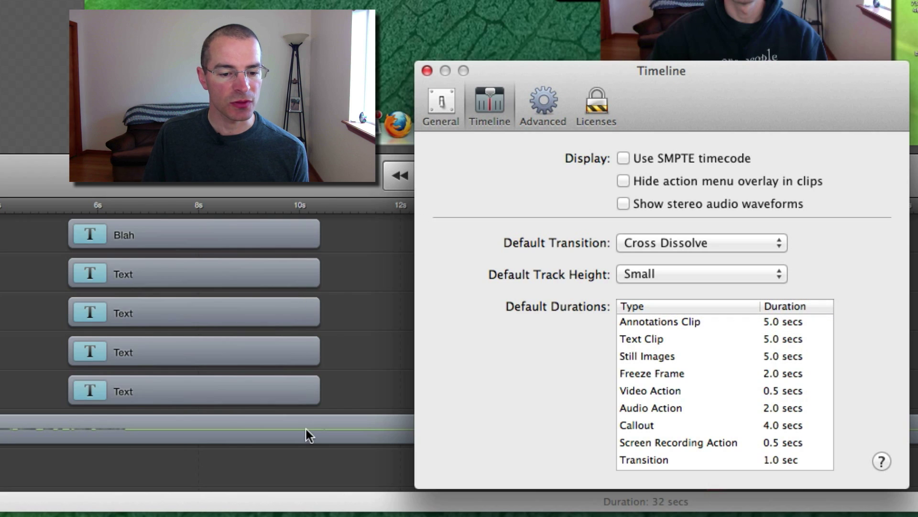
click(704, 273)
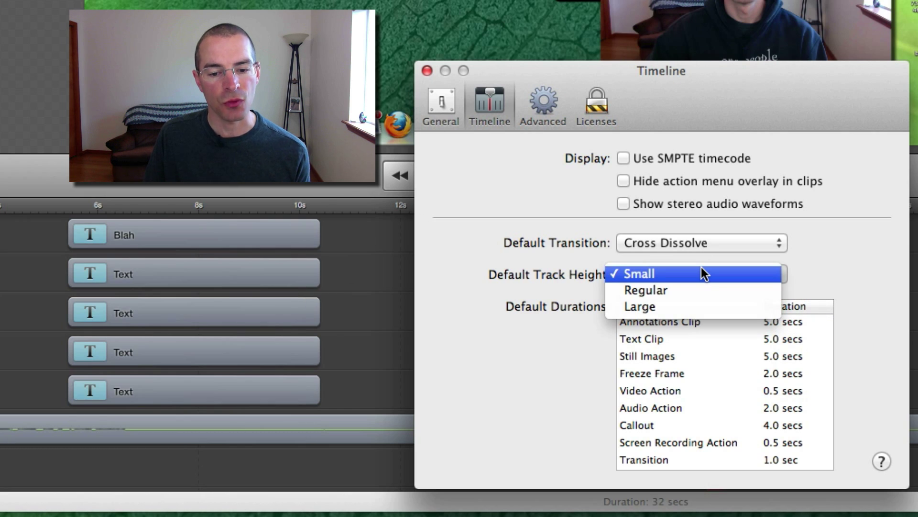
click(485, 305)
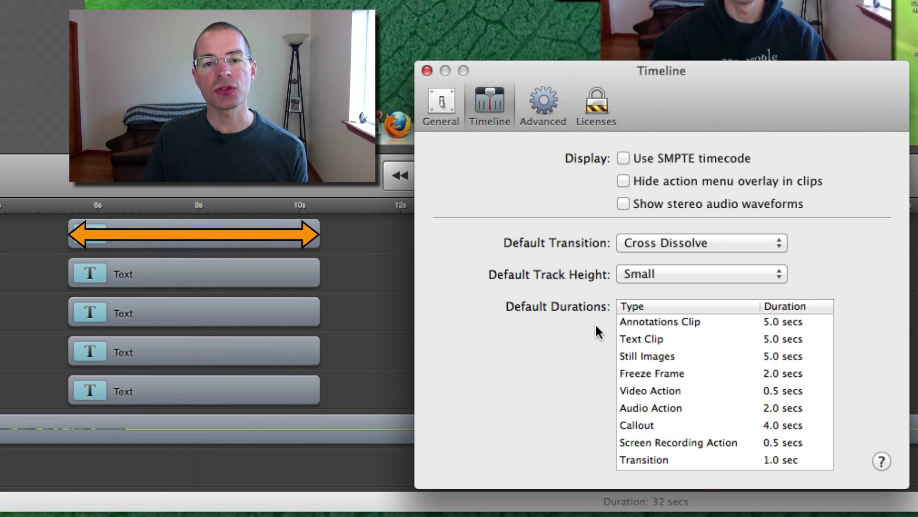
- Examine the default durations for annotations clips and text clips, and close the preferences
click(676, 320)
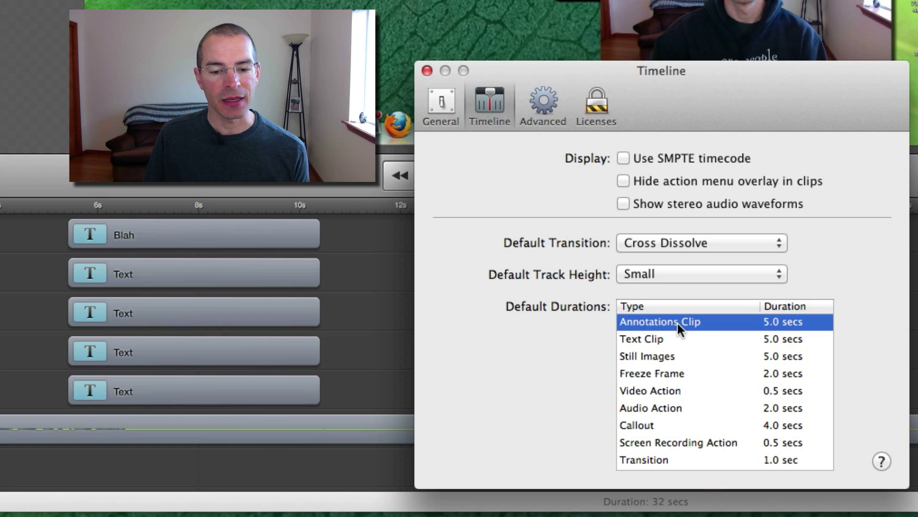
click(653, 339)
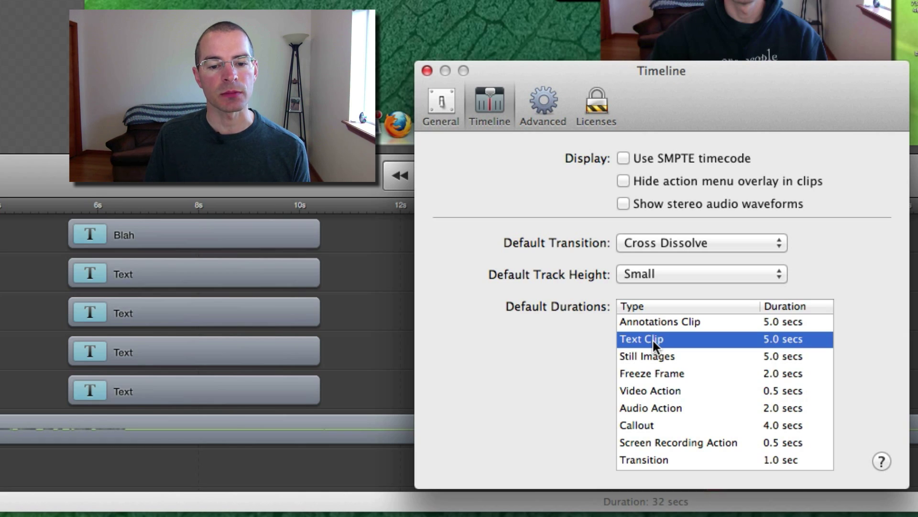
click(427, 71)
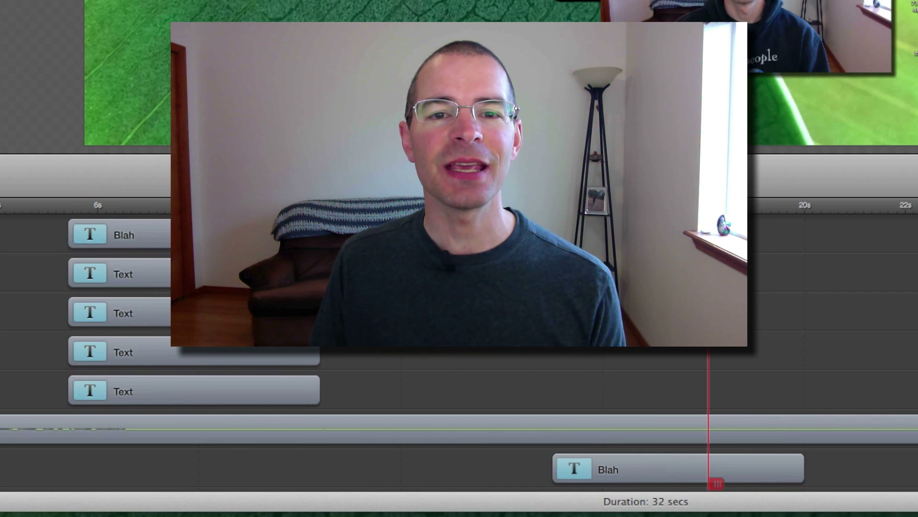